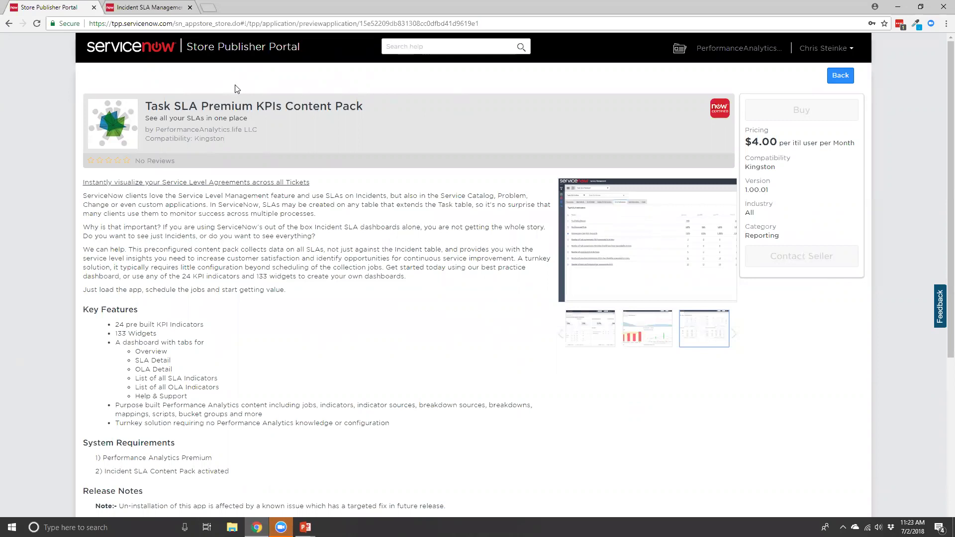
- Switch from the store listing to the Incident SLA Management dashboard browser tab
{"action": "left_click", "coordinate": [156, 8]}
{"action": "mouse_move", "coordinate": [348, 196]}
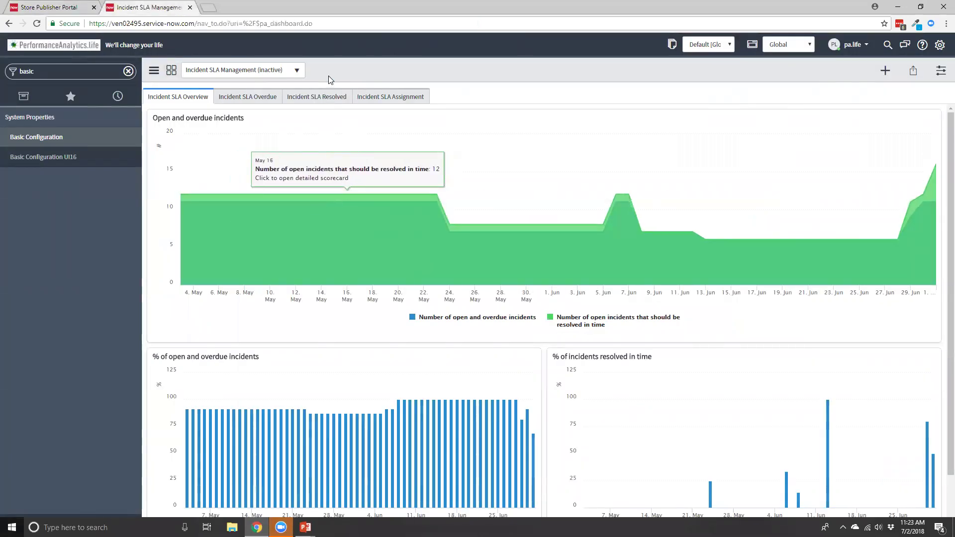
- Keep Incident SLA Management selected and show its Incident SLA Overdue page
{"action": "left_click", "coordinate": [286, 71]}
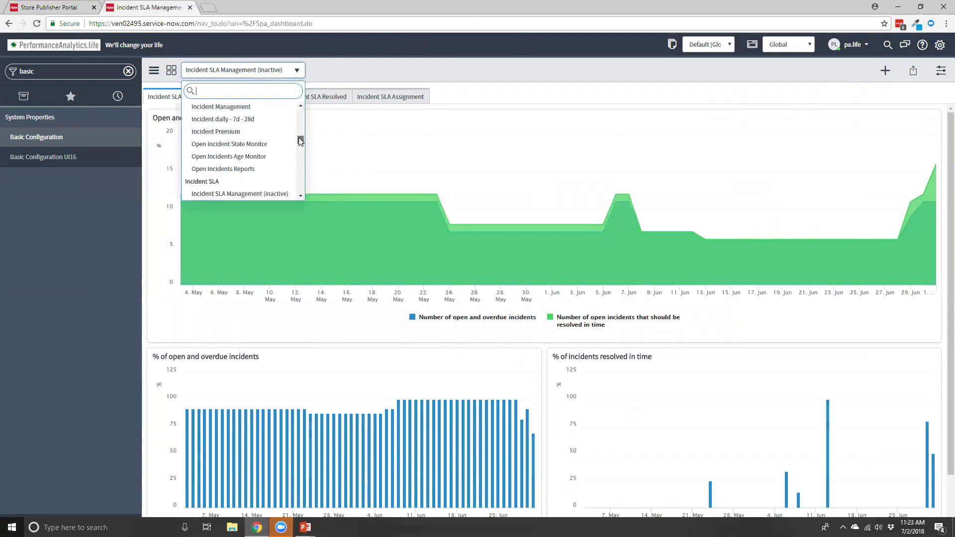
{"action": "left_click_drag", "start_coordinate": [298, 137], "coordinate": [299, 142]}
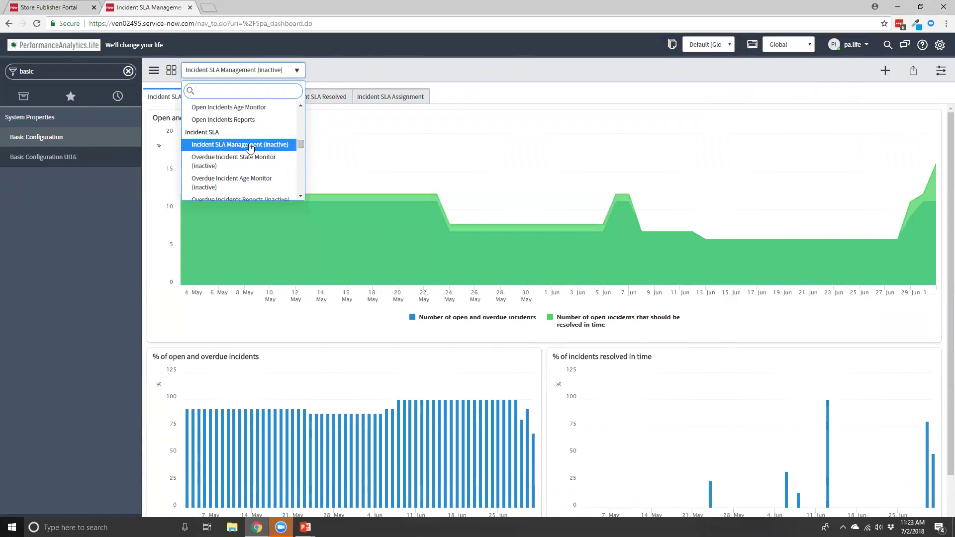
{"action": "left_click", "coordinate": [292, 147]}
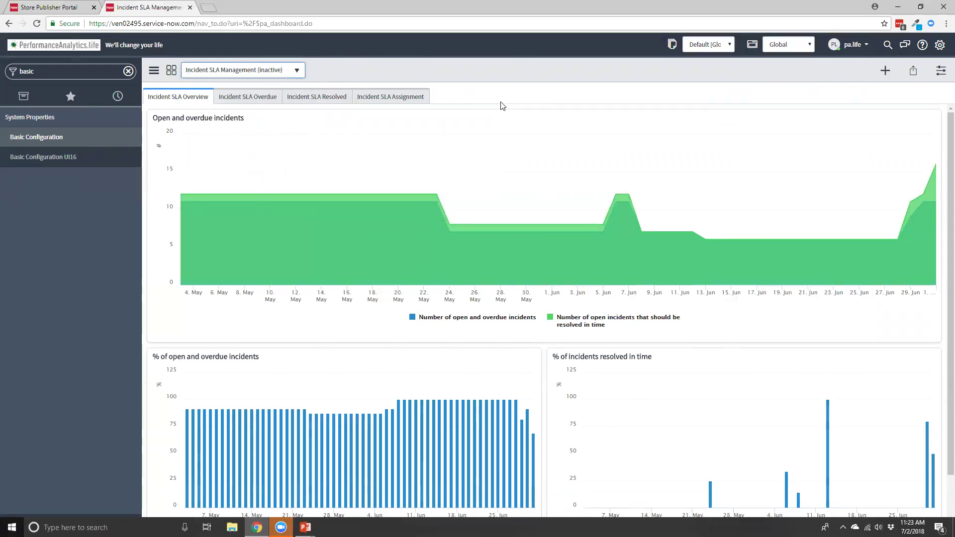
{"action": "left_click", "coordinate": [270, 99]}
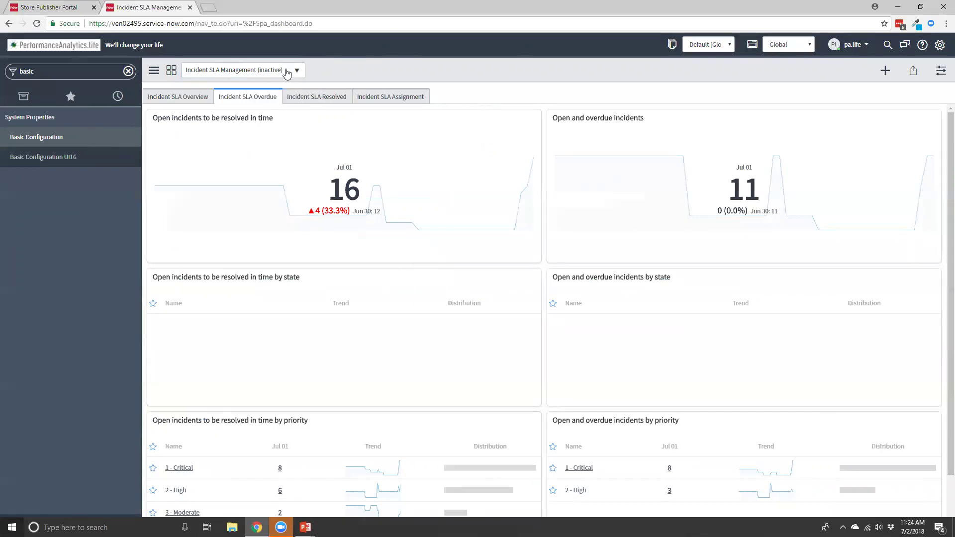
- Switch to the Task SLA Premium dashboard from the dashboard selector
{"action": "left_click", "coordinate": [287, 73]}
{"action": "type", "text": "task"}
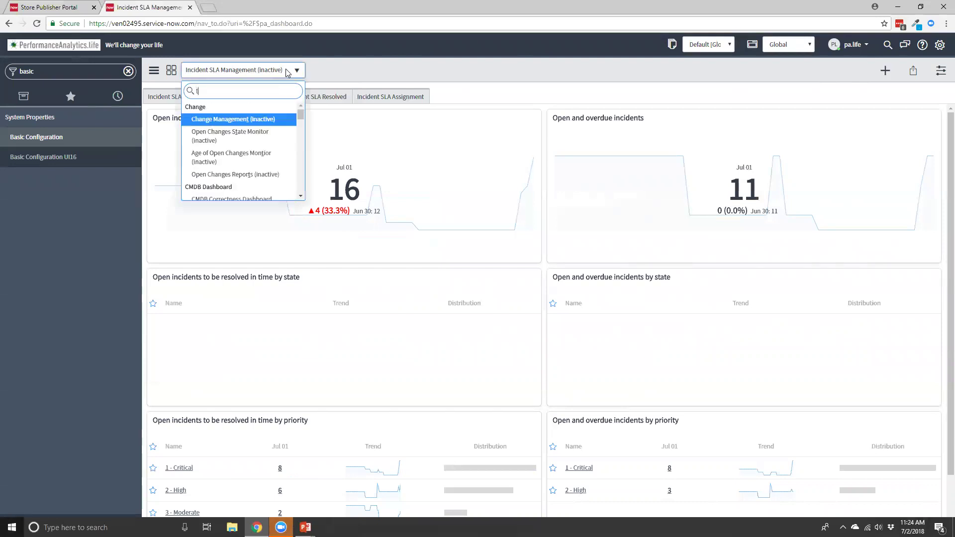
{"action": "left_click", "coordinate": [241, 121]}
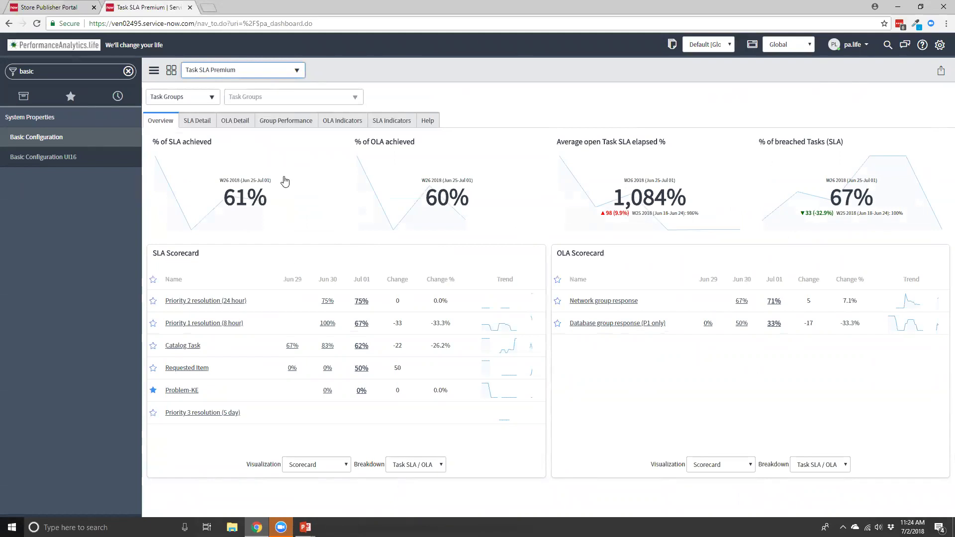
{"action": "mouse_move", "coordinate": [186, 152]}
{"action": "left_click", "coordinate": [191, 127]}
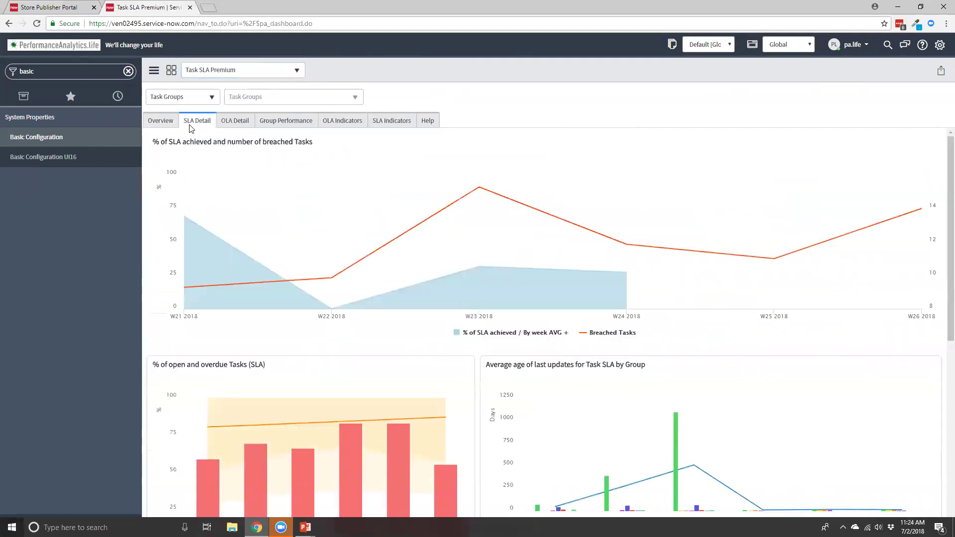
{"action": "left_click", "coordinate": [228, 126]}
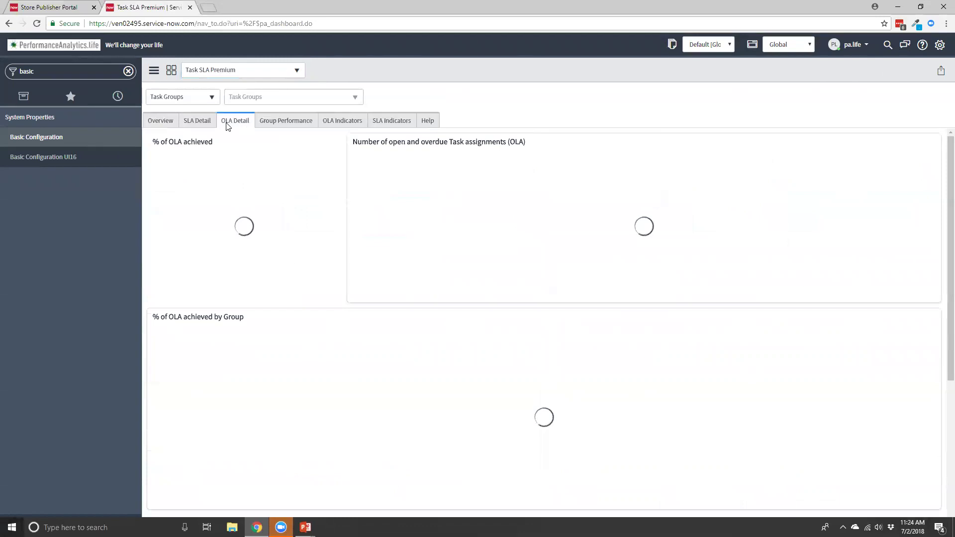
{"action": "left_click", "coordinate": [298, 123]}
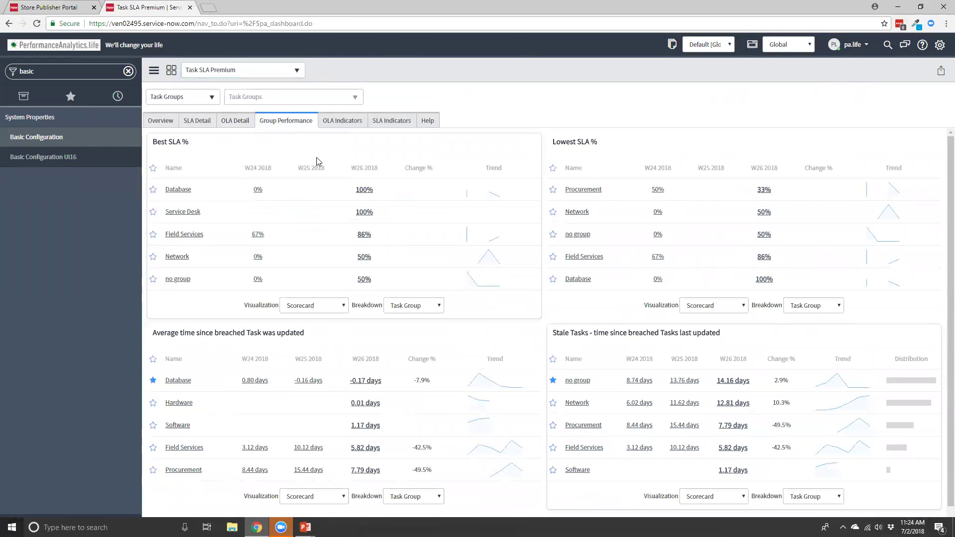
{"action": "left_click", "coordinate": [331, 128]}
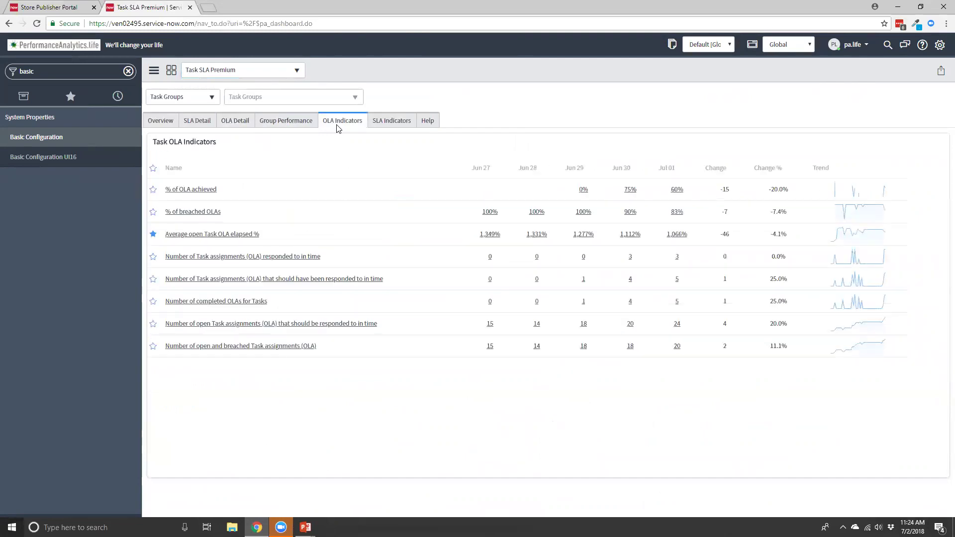
{"action": "left_click", "coordinate": [393, 124]}
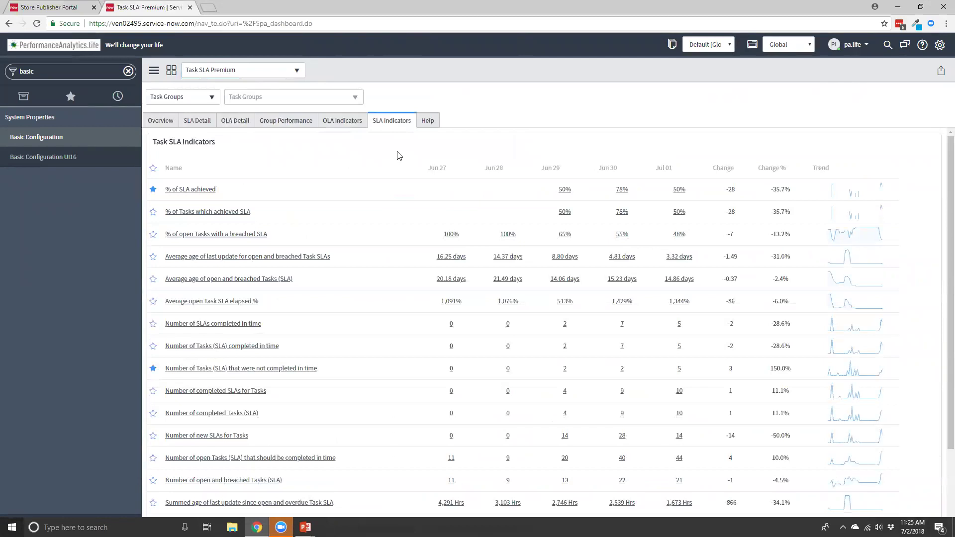
{"action": "left_click", "coordinate": [423, 127]}
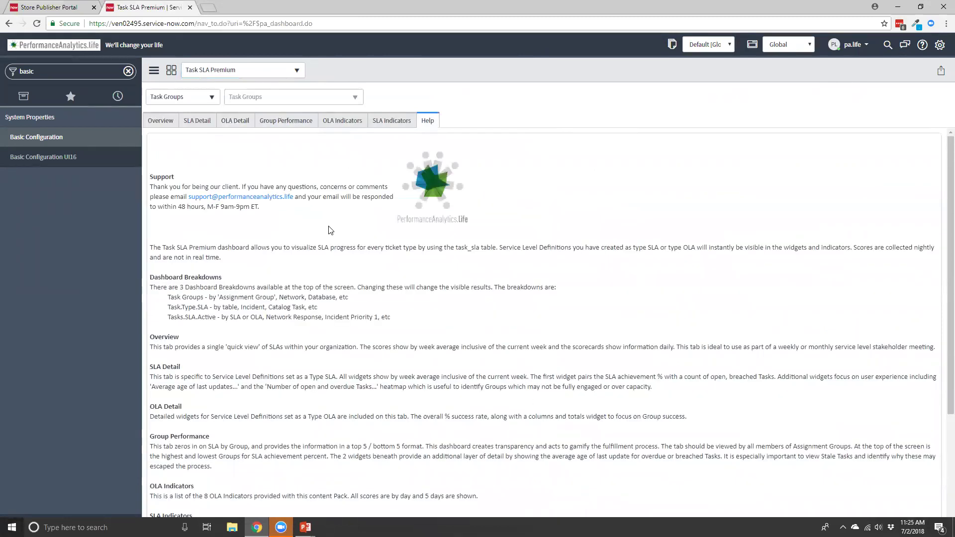
{"action": "left_click", "coordinate": [159, 123]}
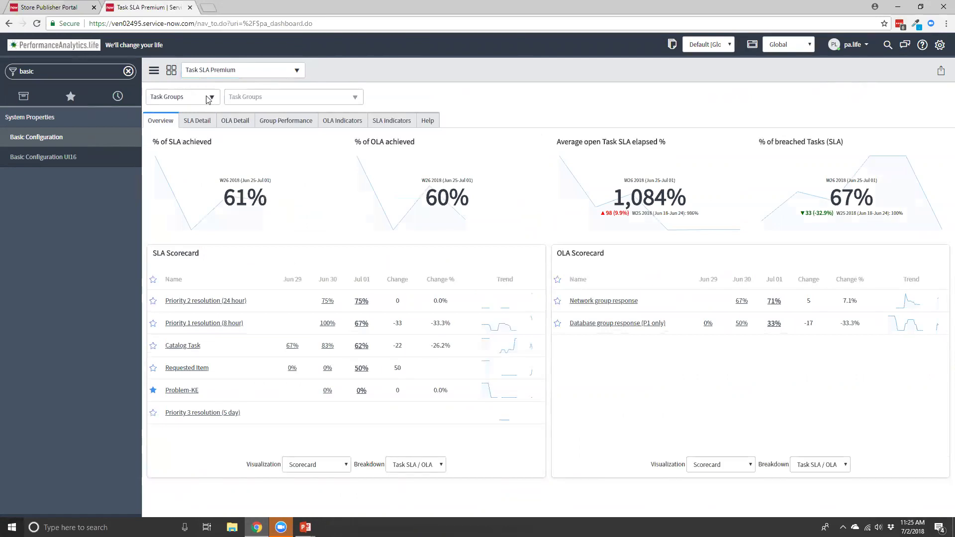
- Break the dashboard down by Task.Type.SLA and filter it to Incident
{"action": "left_click", "coordinate": [207, 100]}
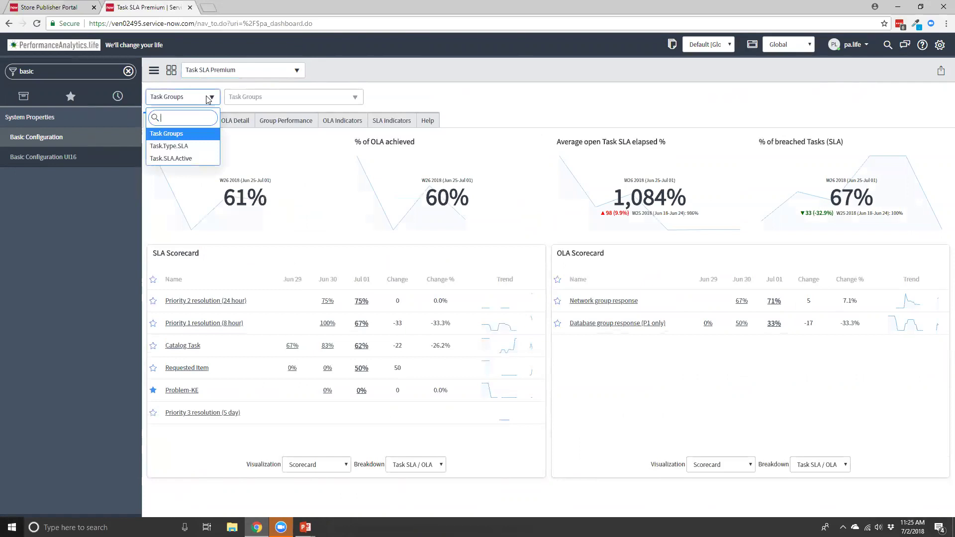
{"action": "left_click", "coordinate": [171, 145]}
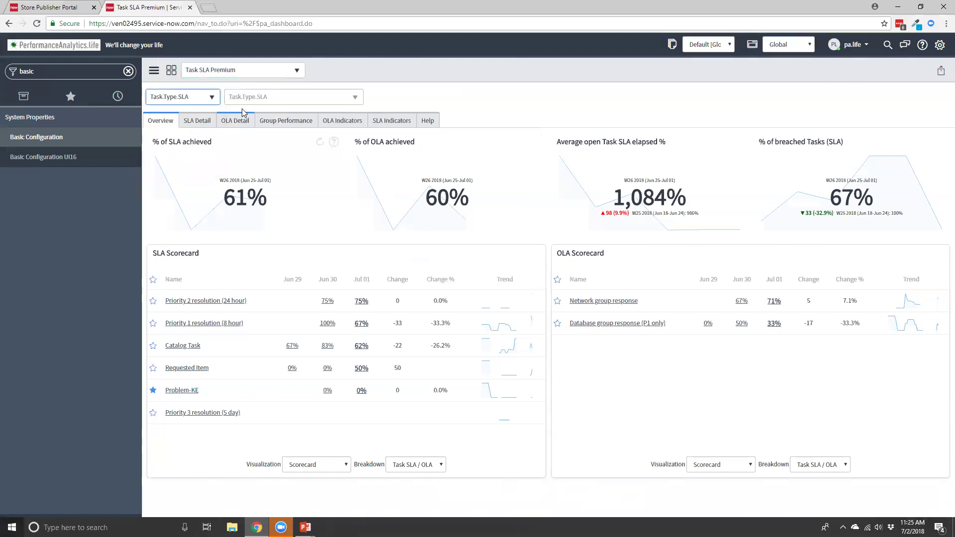
{"action": "left_click", "coordinate": [273, 98]}
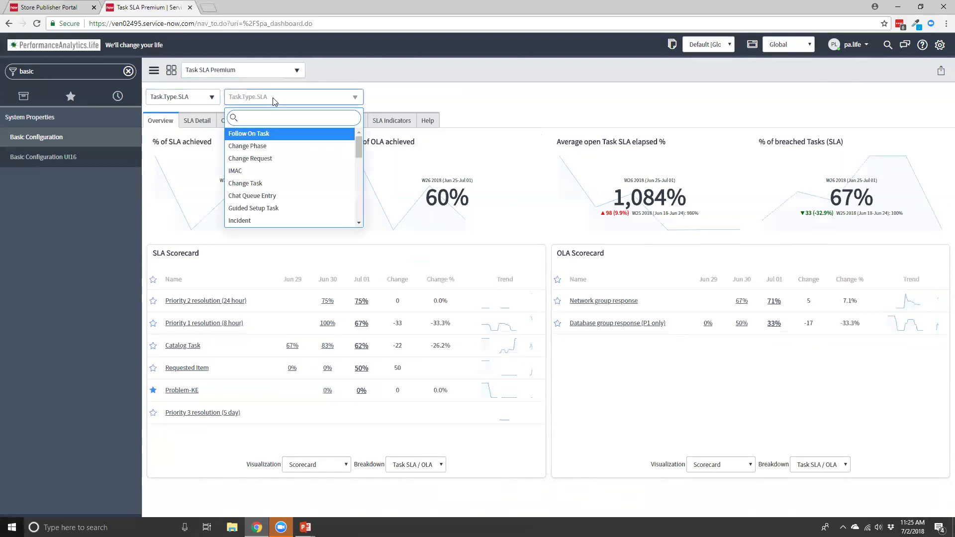
{"action": "type", "text": "inic"}
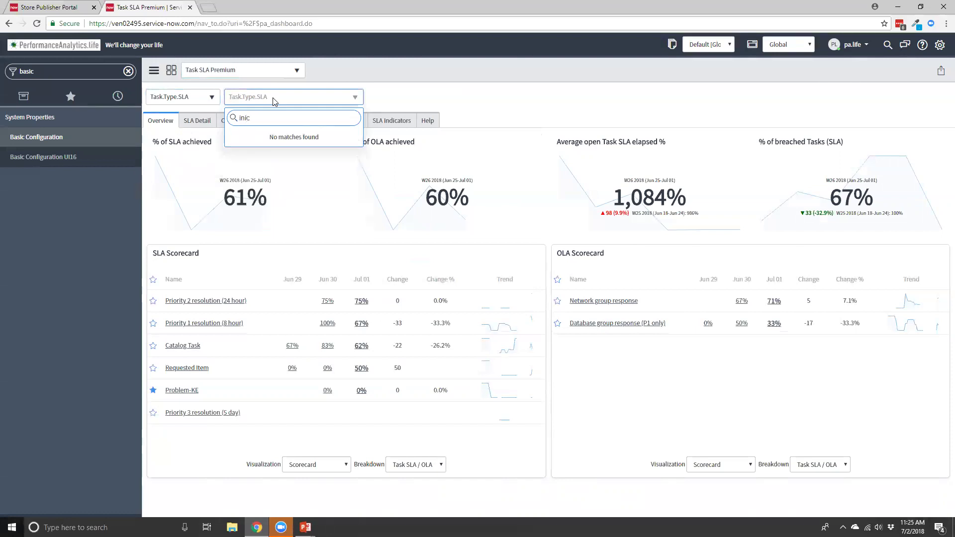
{"action": "key", "text": "BackSpace"}
{"action": "type", "text": "ci"}
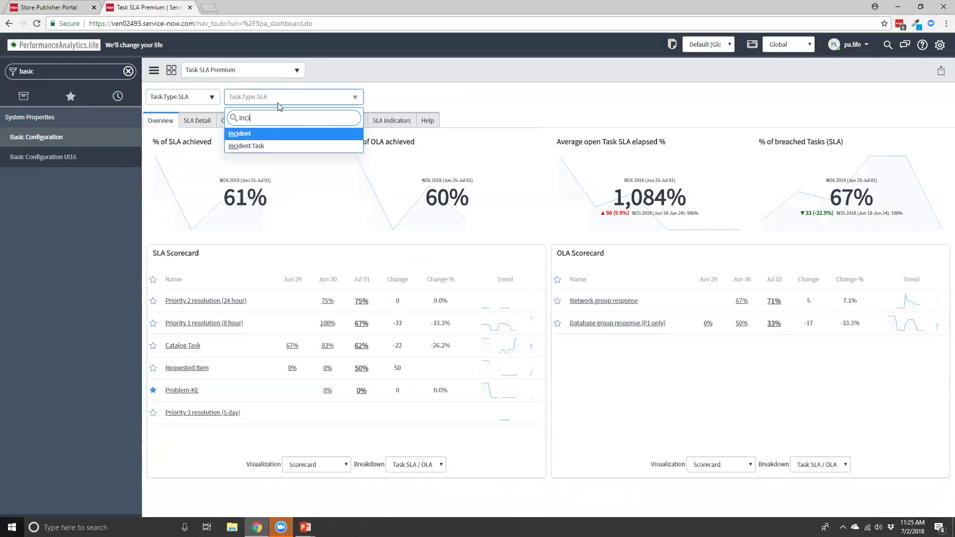
{"action": "left_click", "coordinate": [283, 132]}
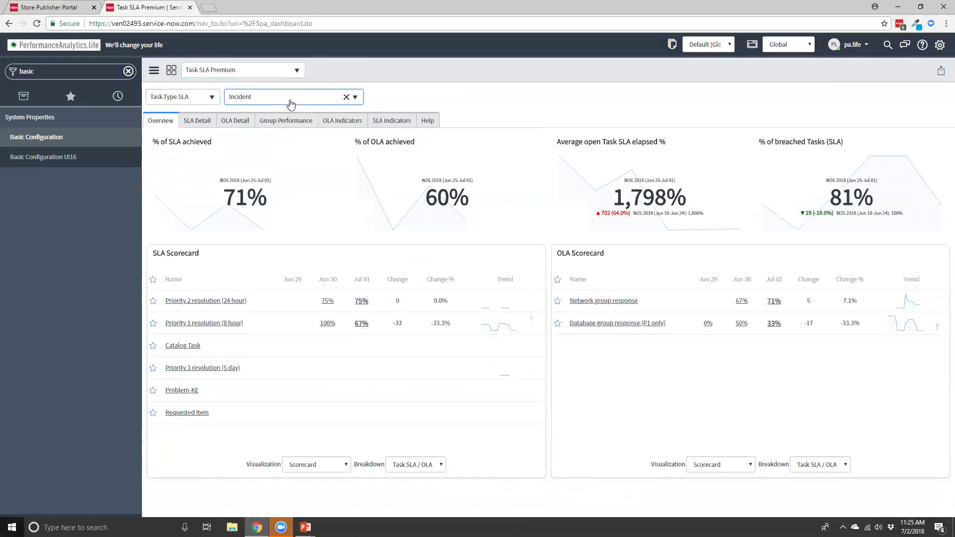
- Change the task type filter to Catalog Task, then clear it
{"action": "left_click", "coordinate": [342, 101]}
{"action": "type", "text": "inci"}
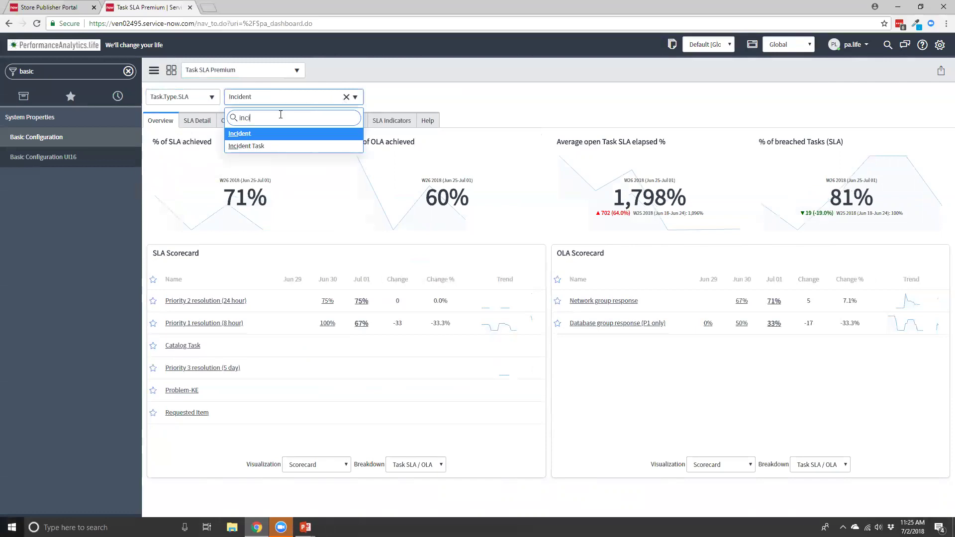
{"action": "left_click_drag", "start_coordinate": [312, 114], "coordinate": [221, 122]}
{"action": "type", "text": "cata"}
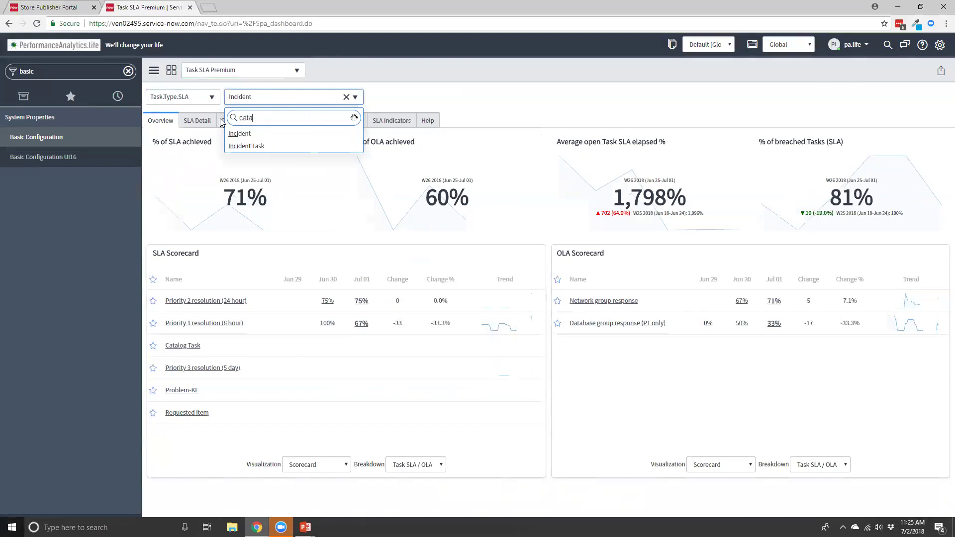
{"action": "left_click", "coordinate": [284, 135]}
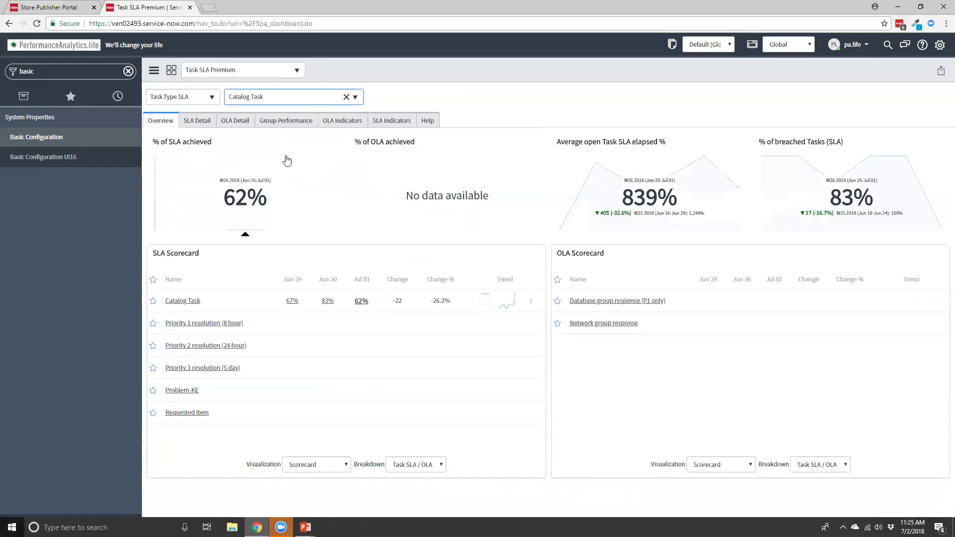
{"action": "left_click", "coordinate": [351, 97]}
{"action": "left_click", "coordinate": [348, 99]}
- Break the dashboard down by Task.SLA.Active and filter to Priority 1 resolution (8 hour)
{"action": "left_click", "coordinate": [212, 98]}
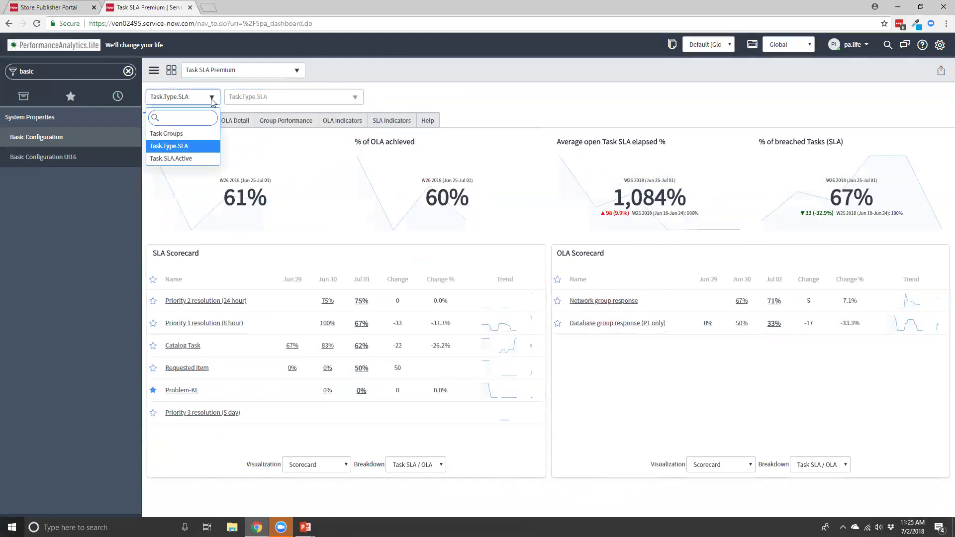
{"action": "left_click", "coordinate": [172, 158]}
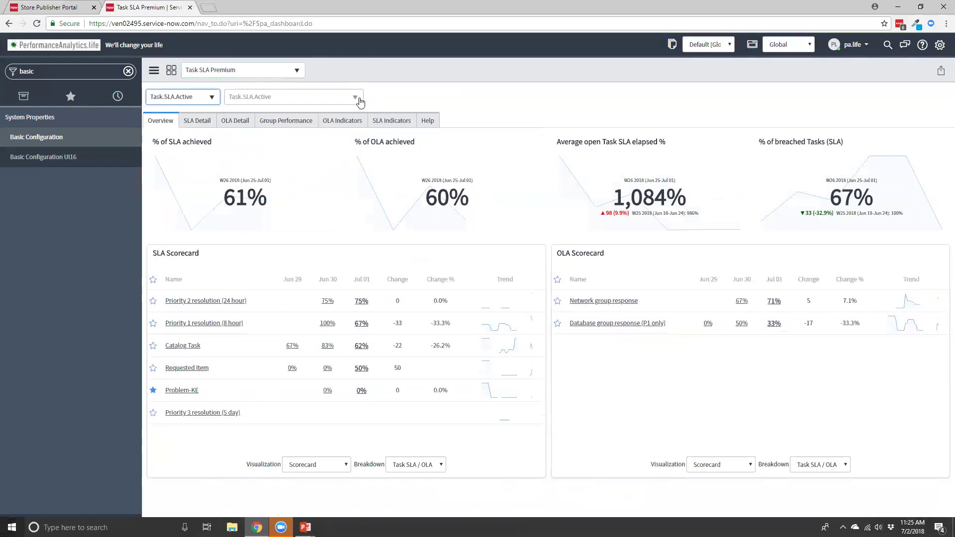
{"action": "left_click", "coordinate": [357, 98]}
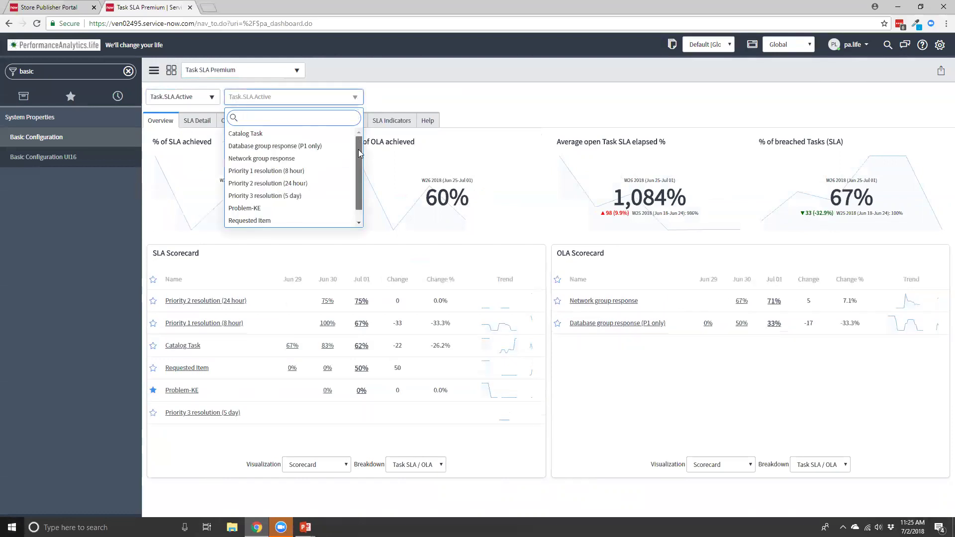
{"action": "scroll", "coordinate": [358, 143], "scroll_direction": "down", "scroll_amount": 1}
{"action": "left_click", "coordinate": [287, 159]}
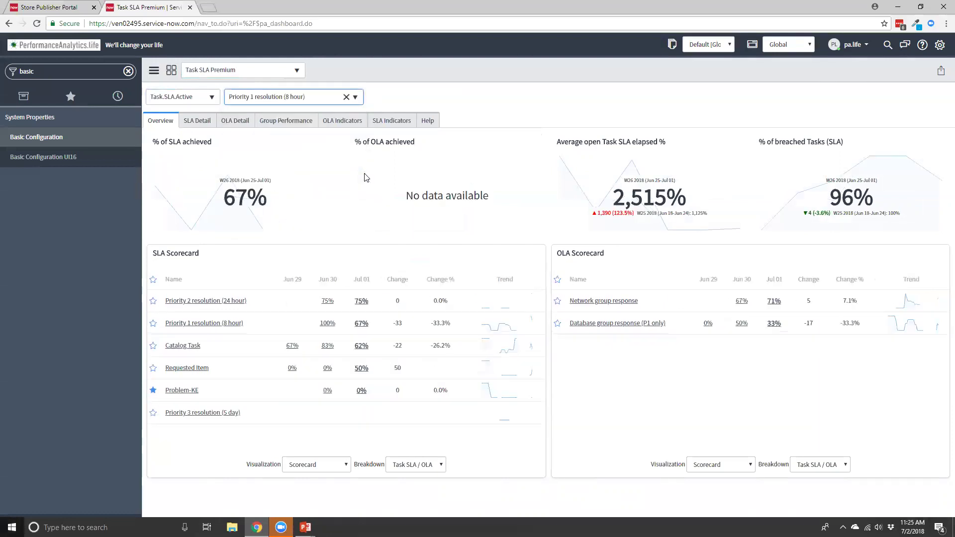
- Change the SLA filter to Problem-KE, then remove it
{"action": "left_click", "coordinate": [354, 98]}
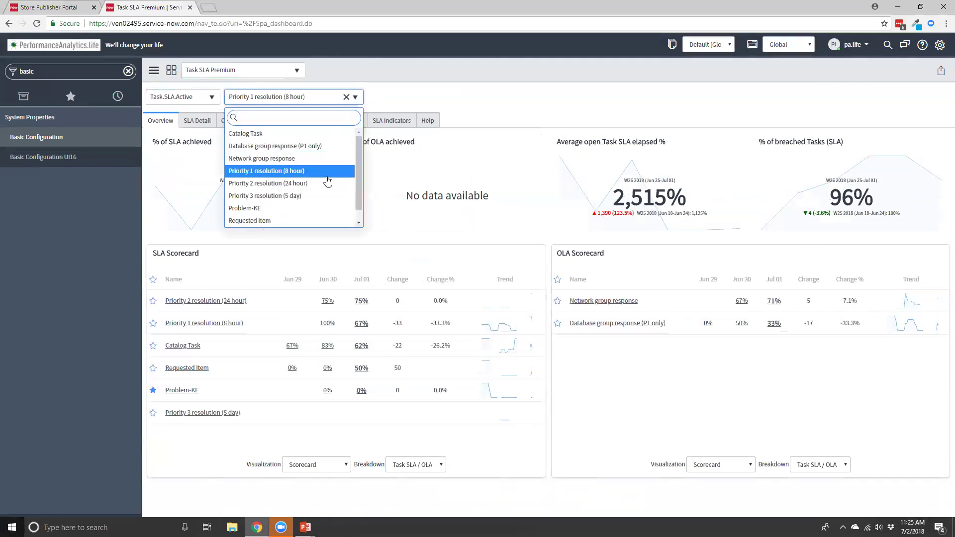
{"action": "left_click", "coordinate": [261, 209]}
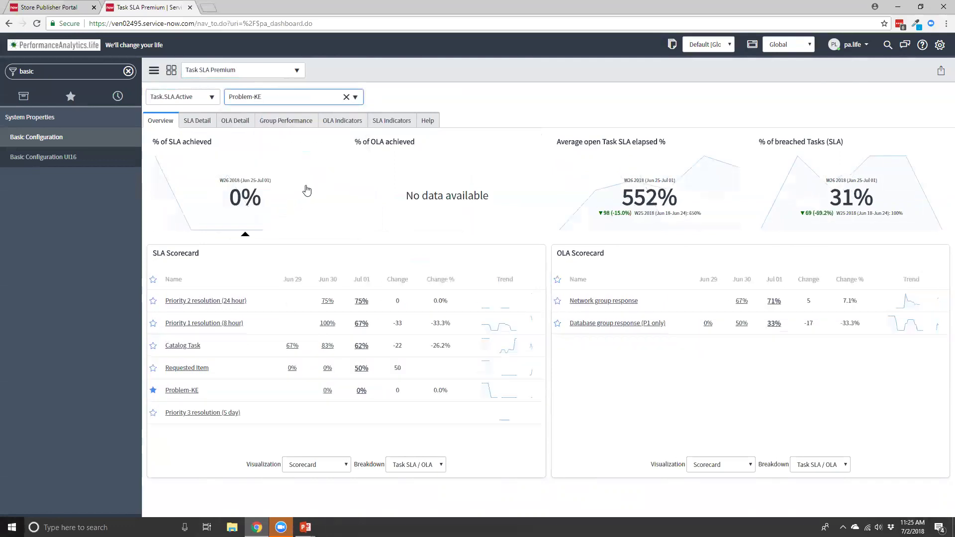
{"action": "left_click", "coordinate": [345, 97]}
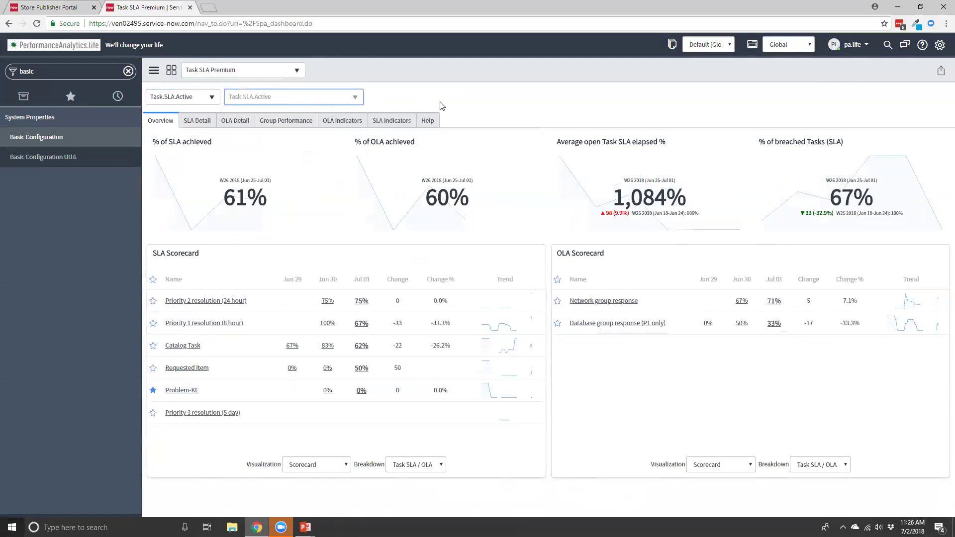
- Show the SLA Detail page and review its charts under the active-SLA breakdown
{"action": "left_click", "coordinate": [197, 121]}
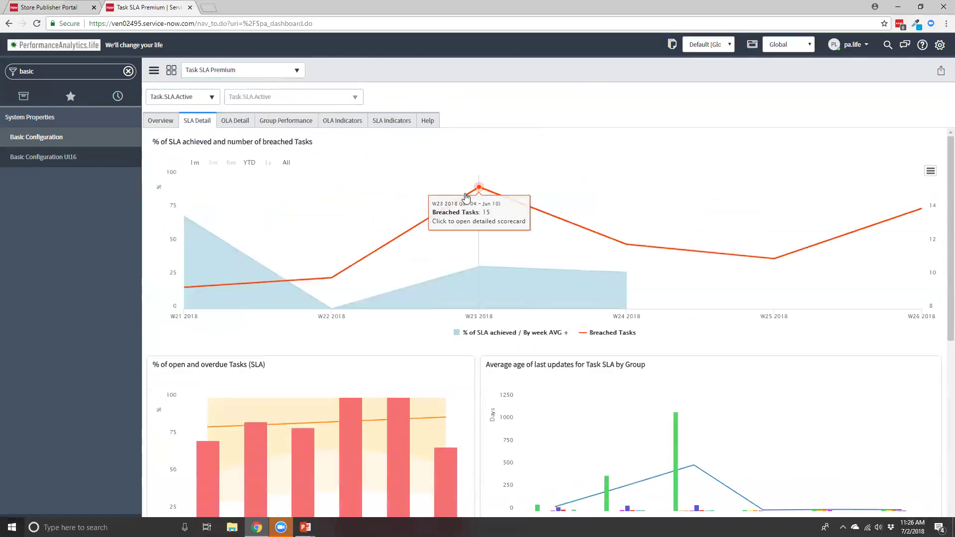
{"action": "mouse_move", "coordinate": [479, 266]}
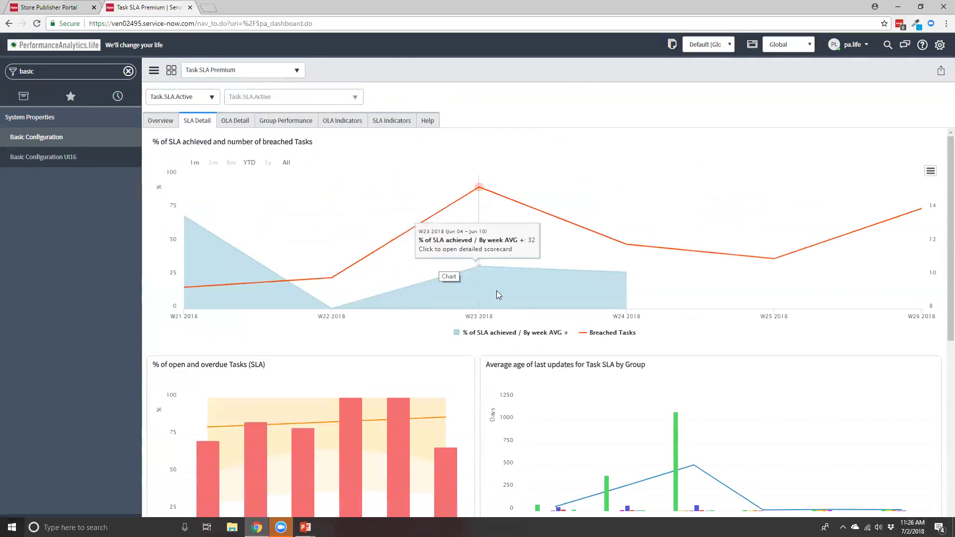
{"action": "scroll", "coordinate": [595, 345], "scroll_direction": "down", "scroll_amount": 1}
{"action": "scroll", "coordinate": [595, 346], "scroll_direction": "down", "scroll_amount": 2}
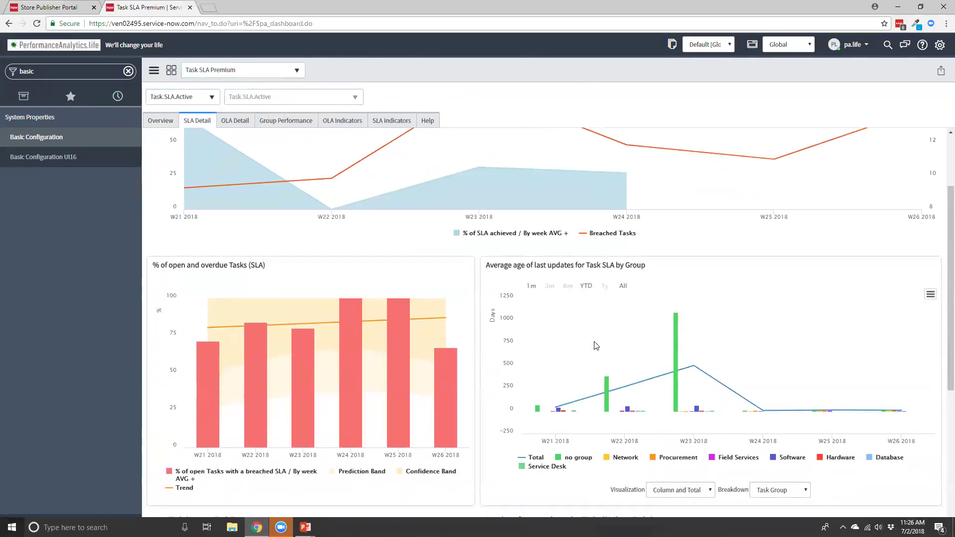
{"action": "scroll", "coordinate": [594, 346], "scroll_direction": "down", "scroll_amount": 2}
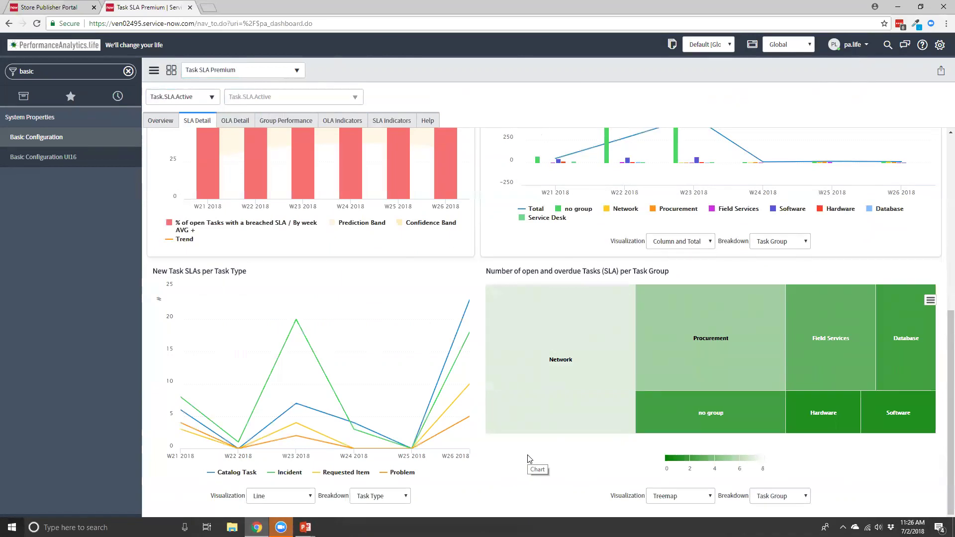
{"action": "scroll", "coordinate": [528, 458], "scroll_direction": "up", "scroll_amount": 5}
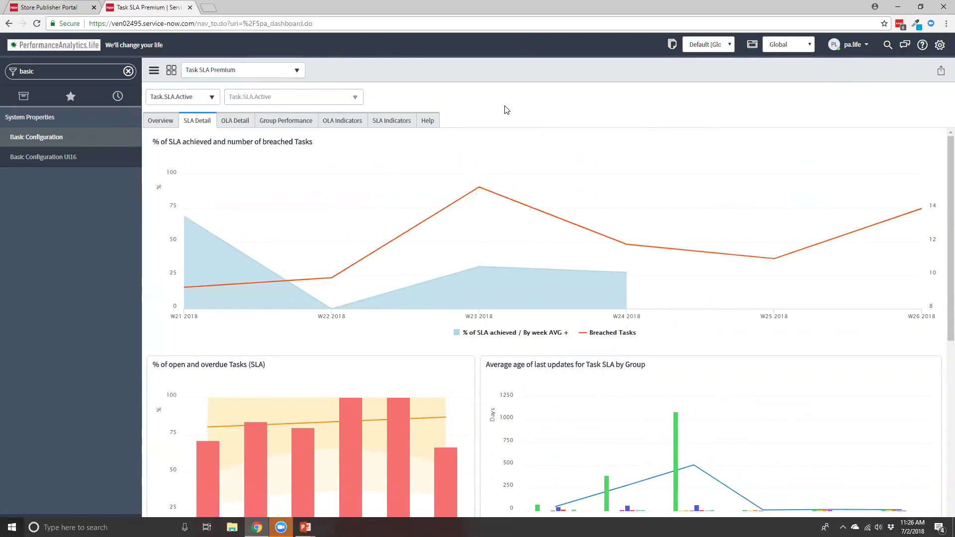
- Go back to the Overview page with its SLA and OLA scorecards
{"action": "left_click", "coordinate": [152, 125]}
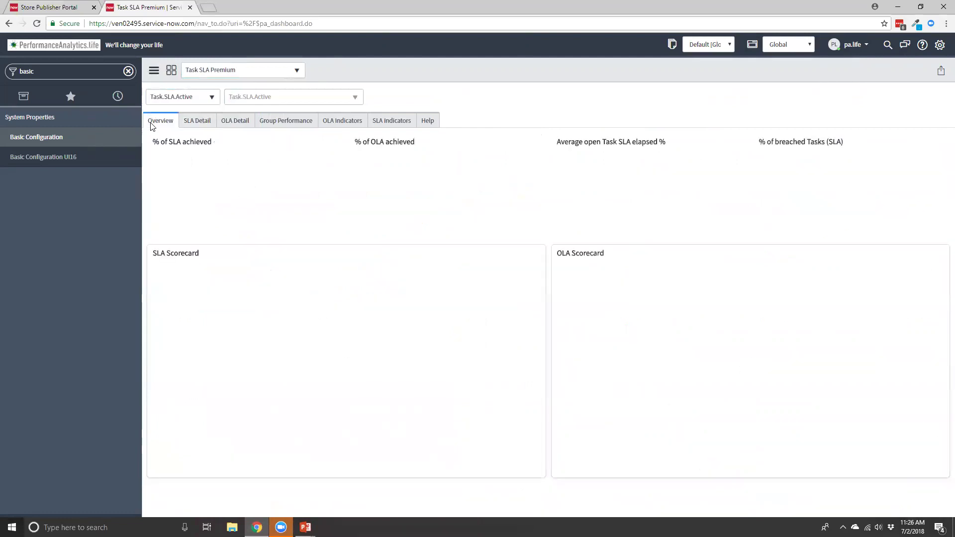